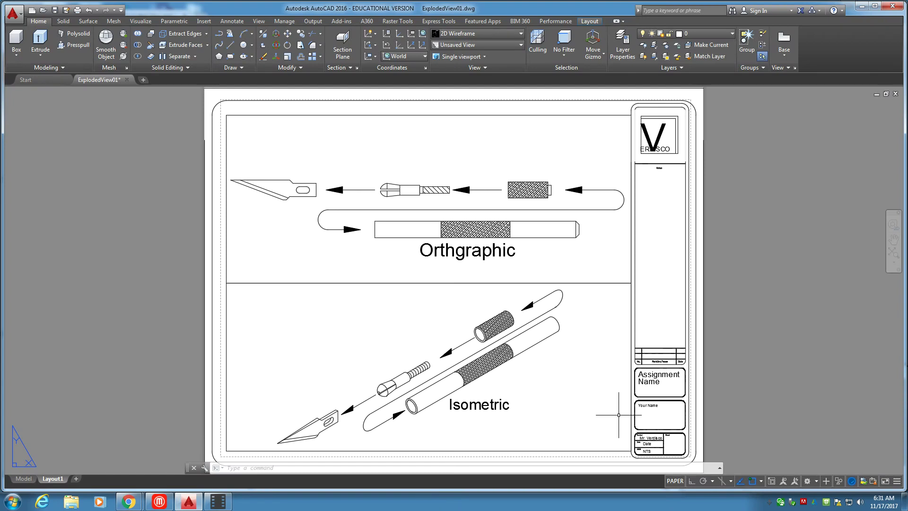
{"action": "scroll", "coordinate": [567, 167], "scroll_direction": "up", "scroll_amount": 5}
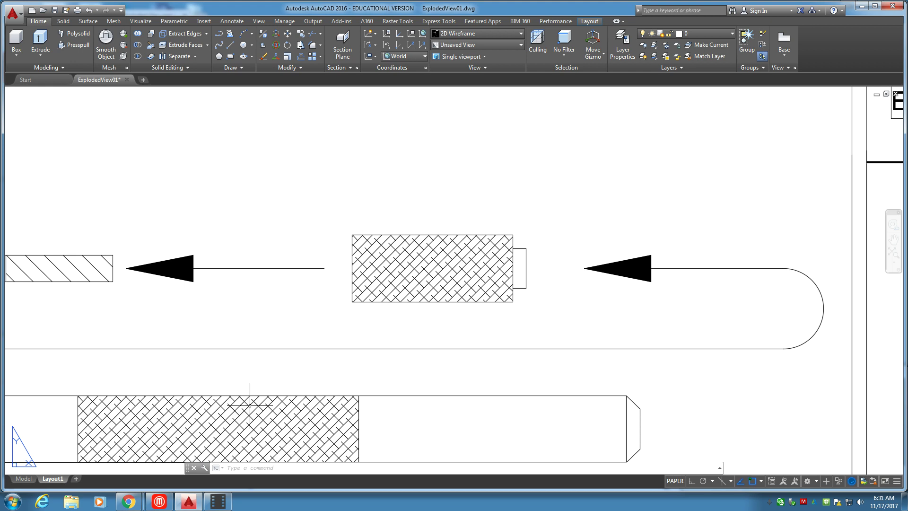
- Switch from the paper layout to model space to show the hatched handle drawing
{"action": "left_click", "coordinate": [25, 478]}
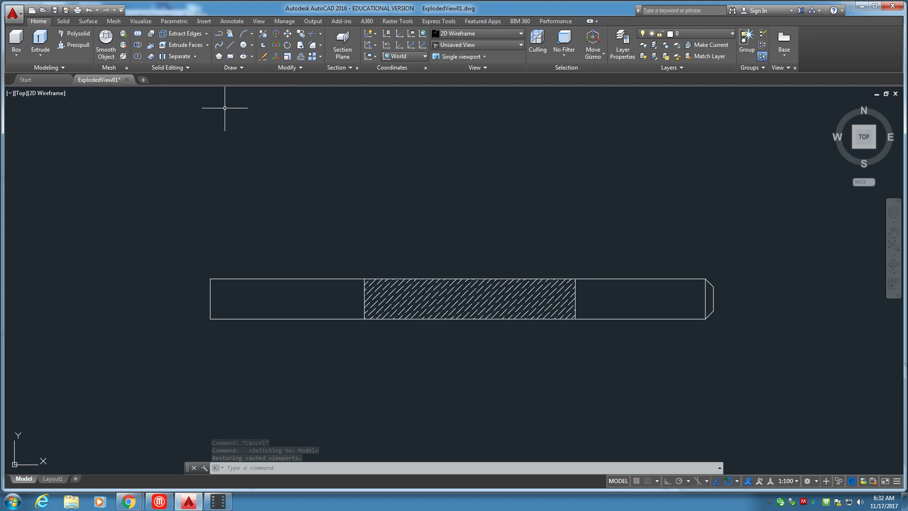
- Select the Drafting & Annotation workspace and dismiss the Design Feed panel
{"action": "left_click", "coordinate": [816, 483]}
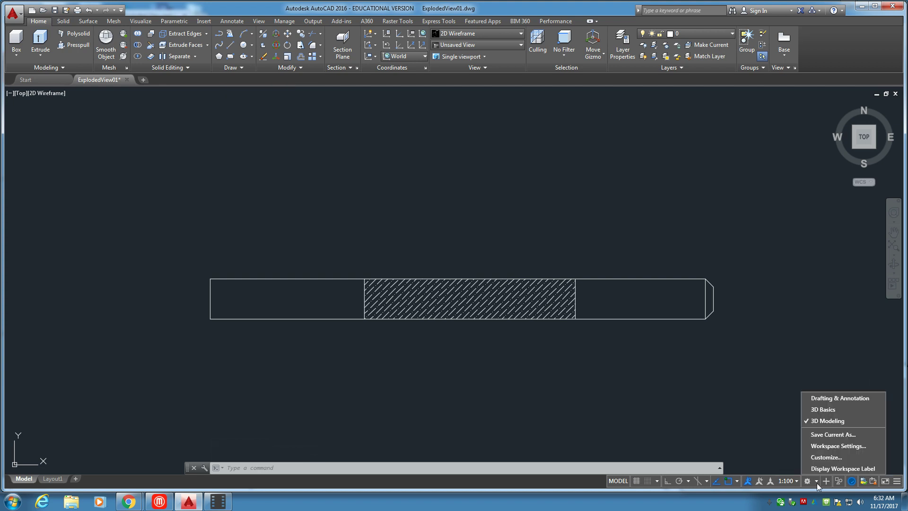
{"action": "left_click", "coordinate": [844, 397]}
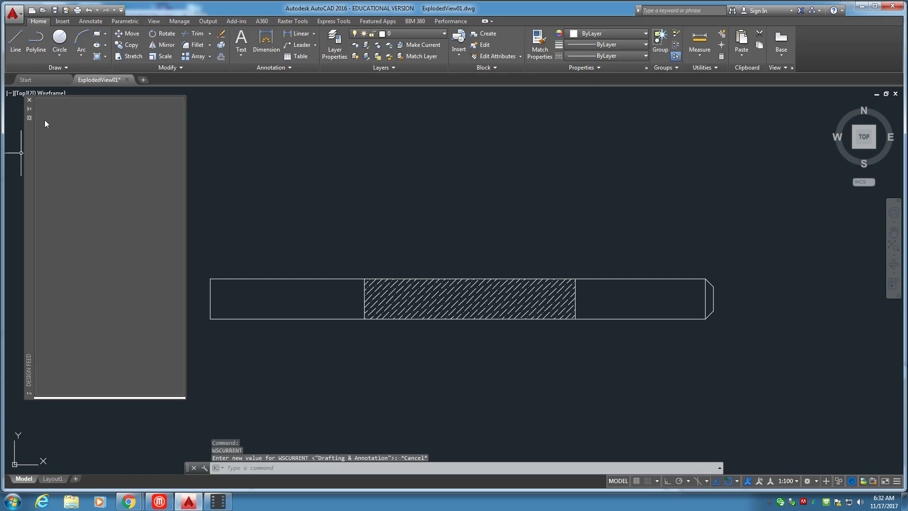
{"action": "left_click", "coordinate": [30, 99]}
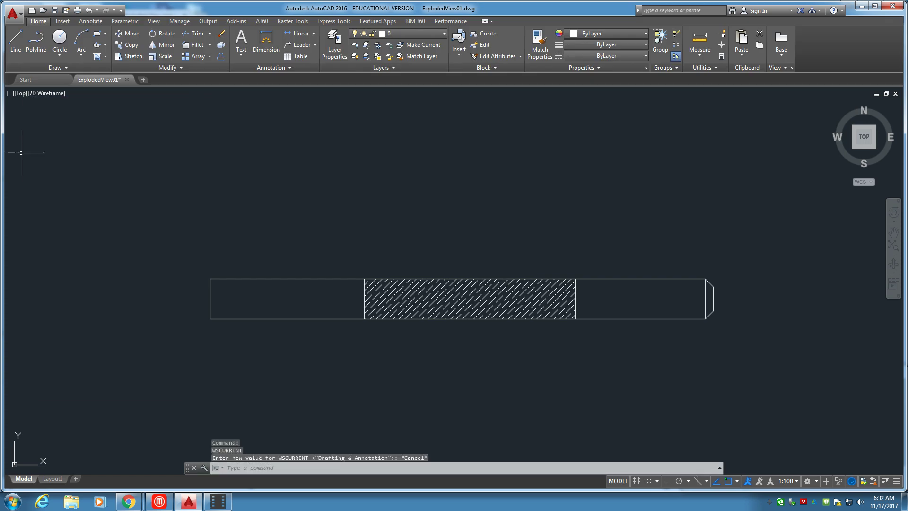
- Draw a closed 3/4 by 5/16 line rectangle above the handle with Ortho, then view the layout
{"action": "left_click", "coordinate": [15, 43]}
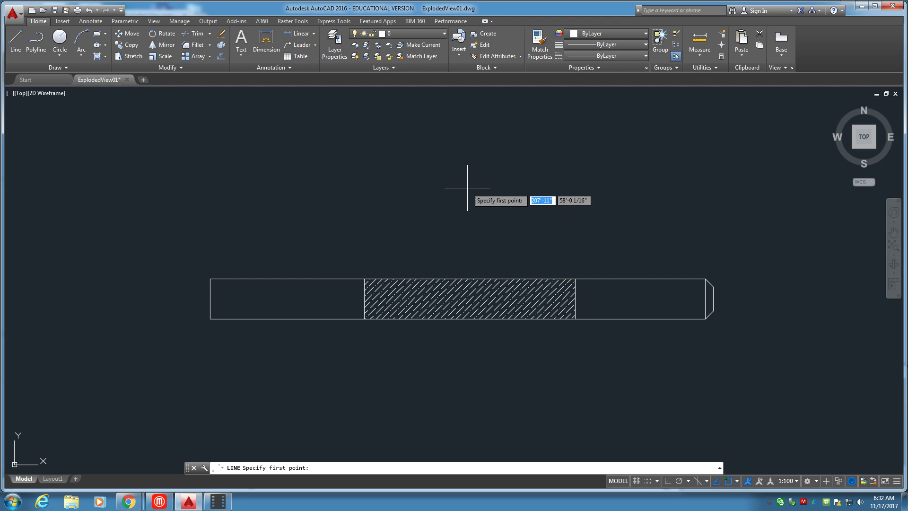
{"action": "left_click", "coordinate": [300, 123]}
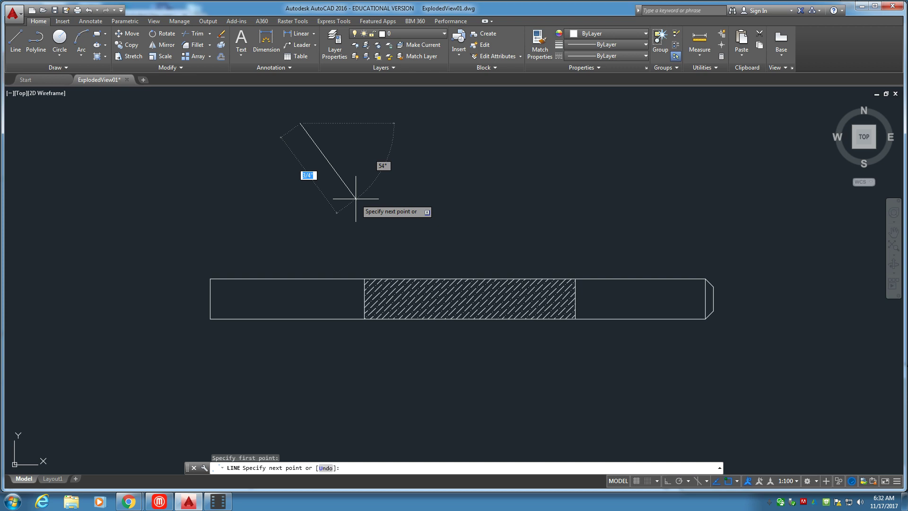
{"action": "key", "text": "F8"}
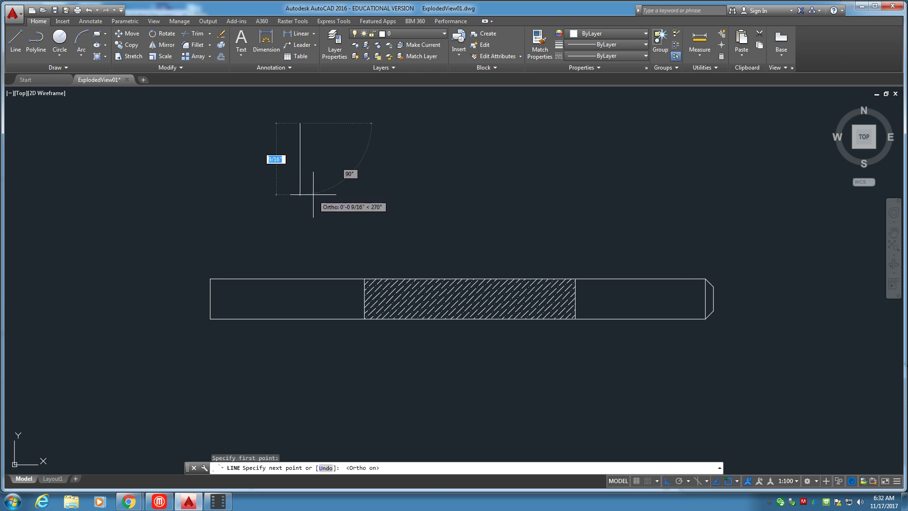
{"action": "type", "text": "5/"}
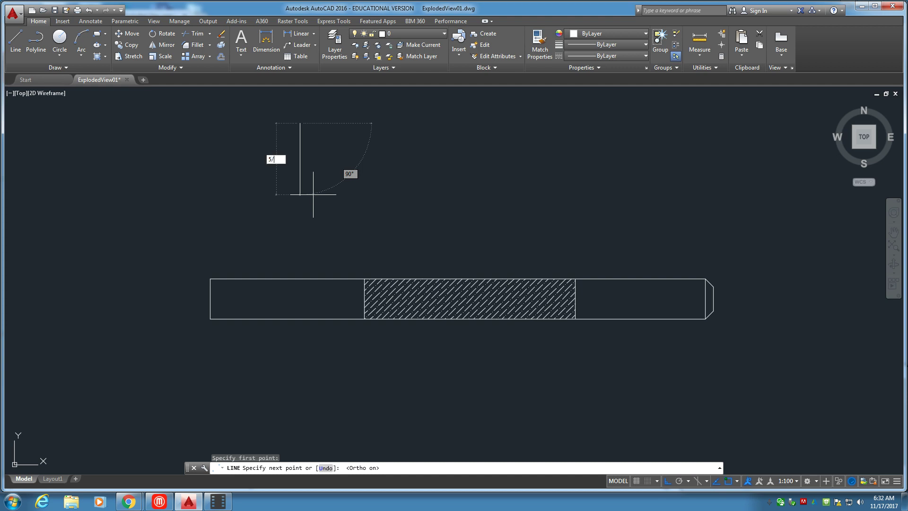
{"action": "key", "text": "Return"}
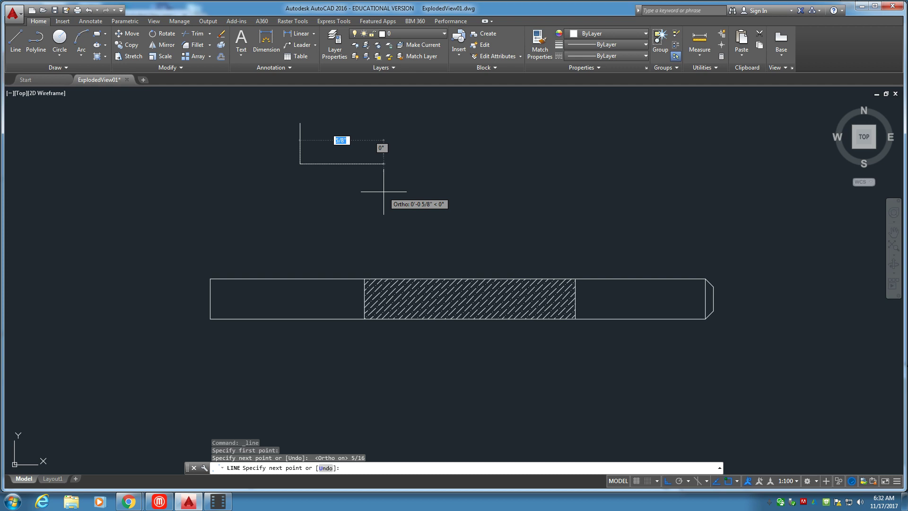
{"action": "type", "text": "3"}
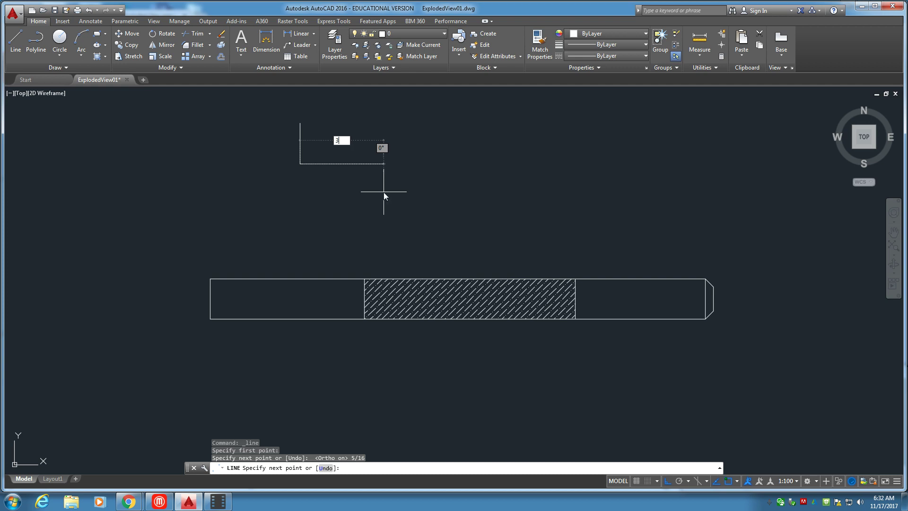
{"action": "type", "text": "/16"}
{"action": "key", "text": "Return"}
{"action": "left_click", "coordinate": [397, 122]}
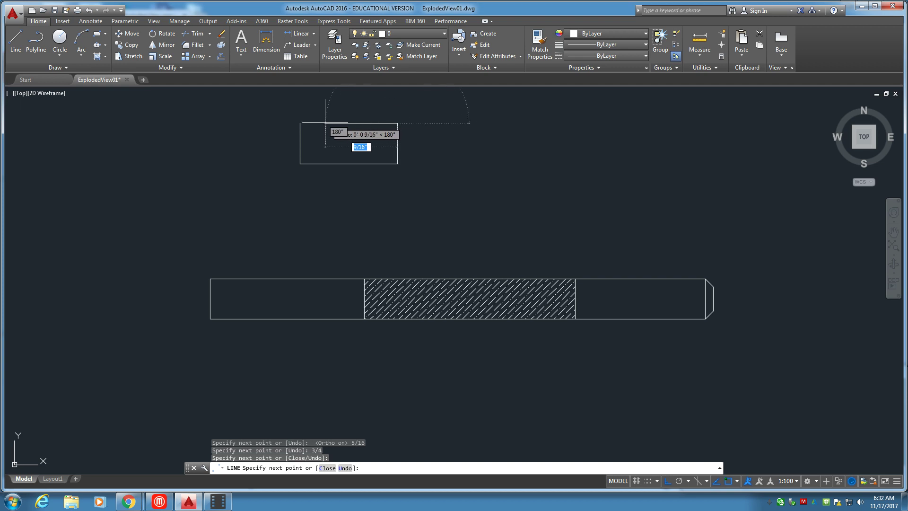
{"action": "left_click", "coordinate": [300, 123]}
{"action": "key", "text": "Return"}
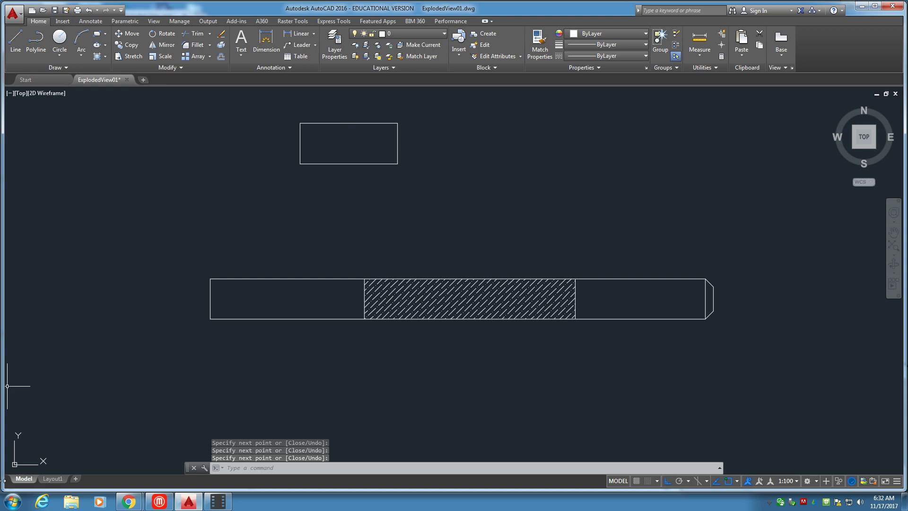
{"action": "left_click", "coordinate": [50, 478]}
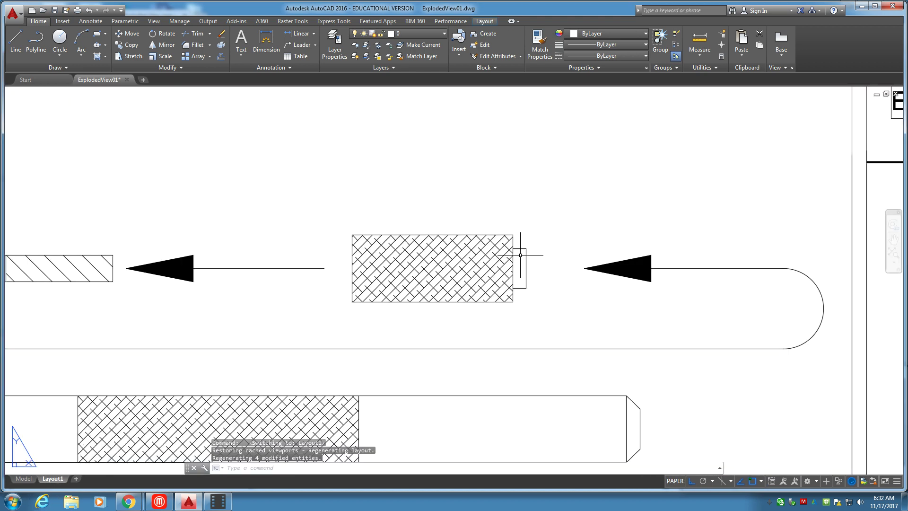
- Back in model space, draw a 1/16 line from the rectangle's right-edge midpoint
{"action": "left_click", "coordinate": [23, 478]}
{"action": "left_click", "coordinate": [16, 41]}
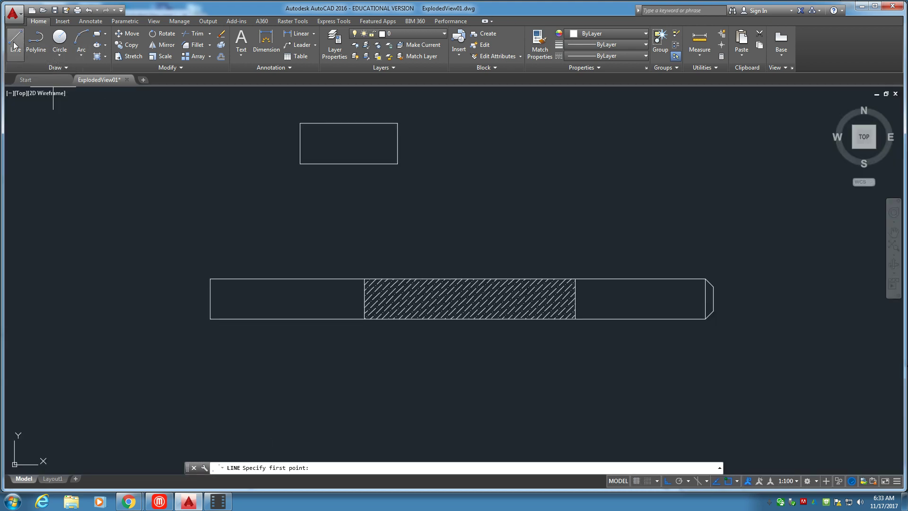
{"action": "left_click", "coordinate": [397, 144]}
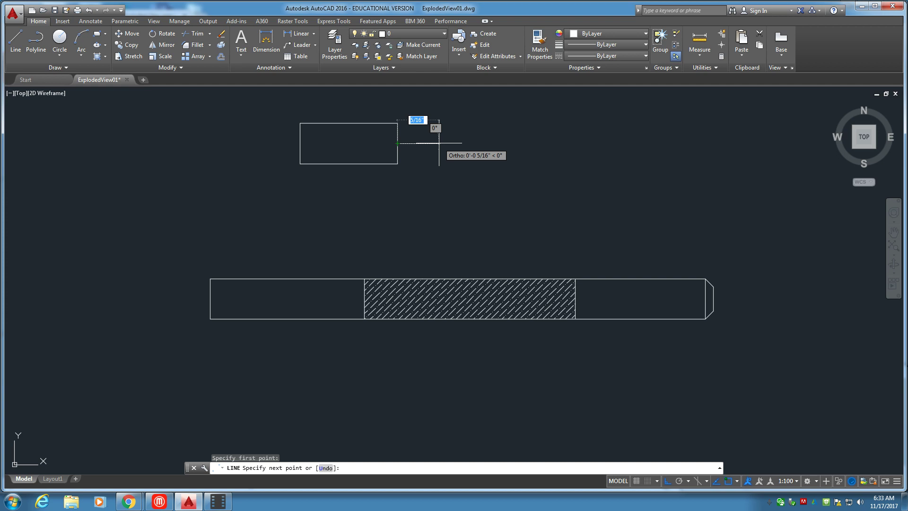
{"action": "type", "text": "1/"}
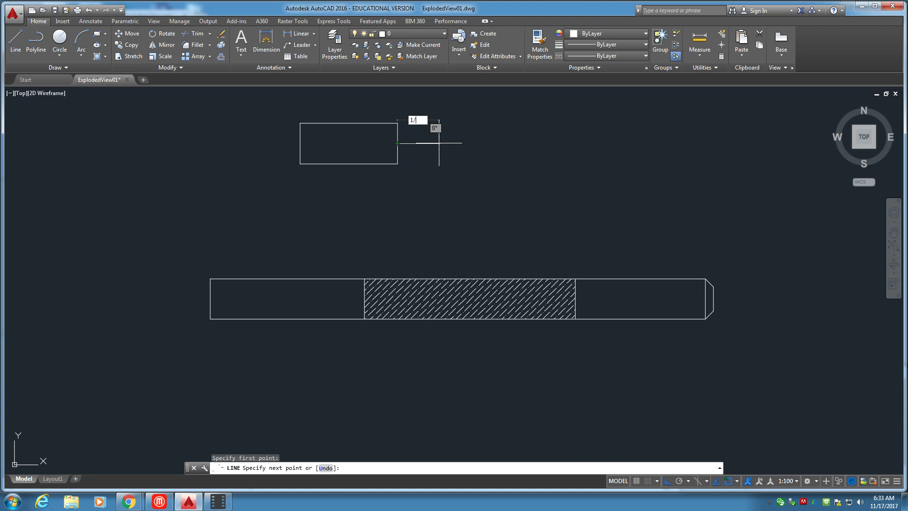
{"action": "key", "text": "Return"}
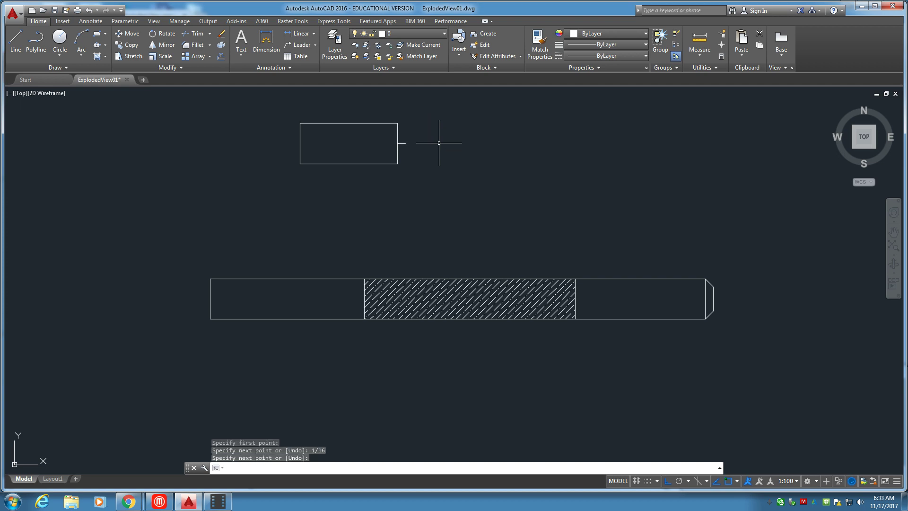
{"action": "key", "text": "Return"}
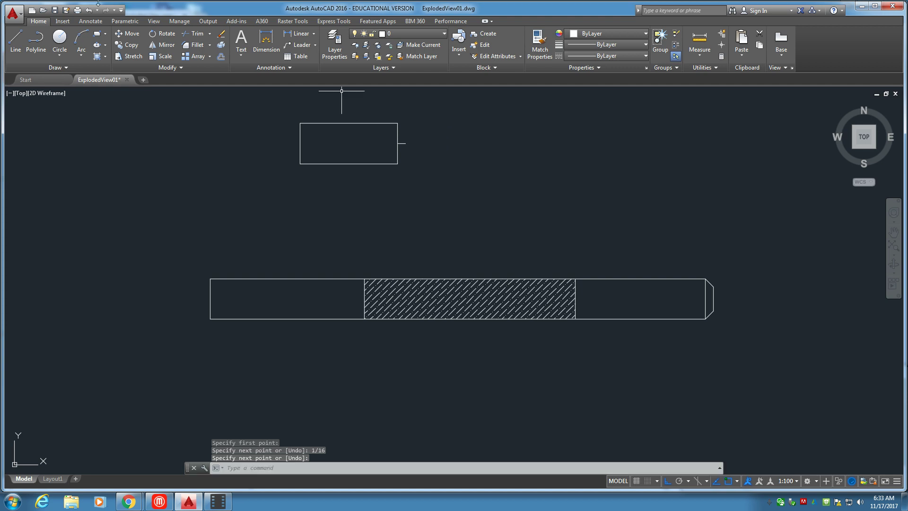
- Draw a separate 3/16 vertical line to the right of the rectangle
{"action": "left_click", "coordinate": [17, 43]}
{"action": "left_click", "coordinate": [458, 145]}
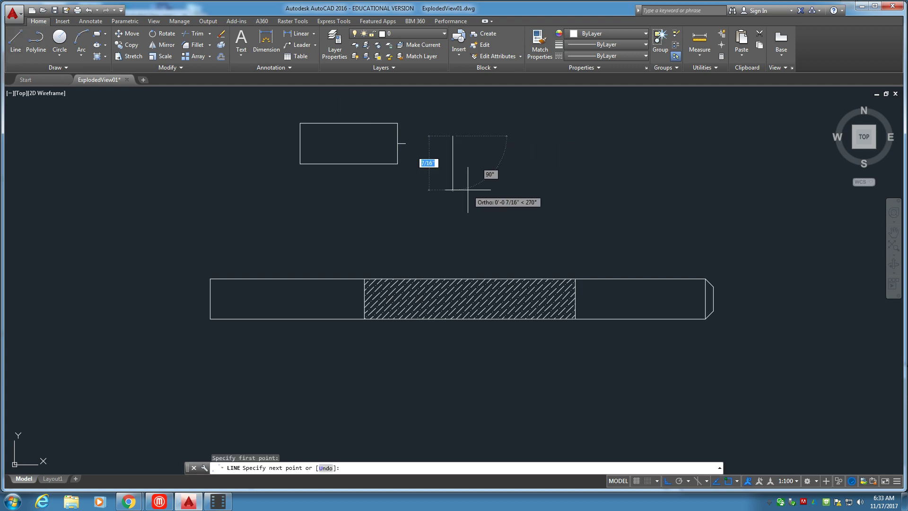
{"action": "type", "text": "3/"}
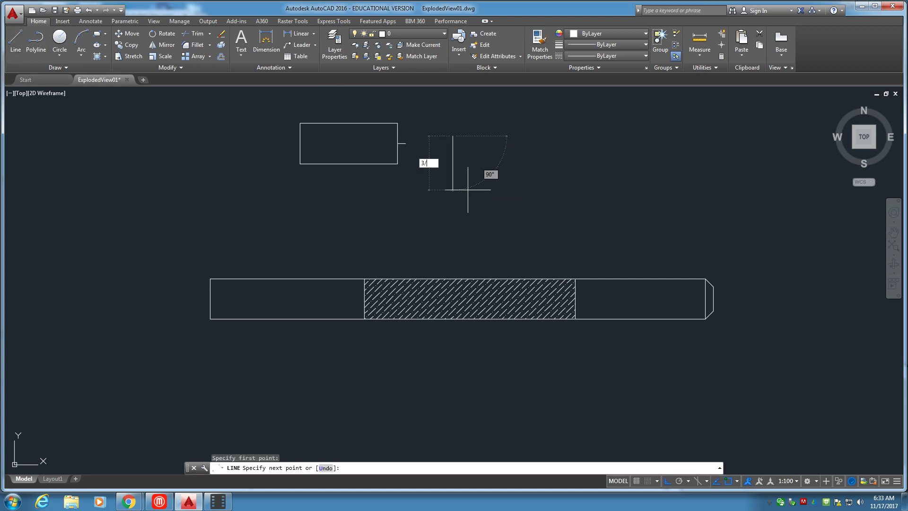
{"action": "key", "text": "Return"}
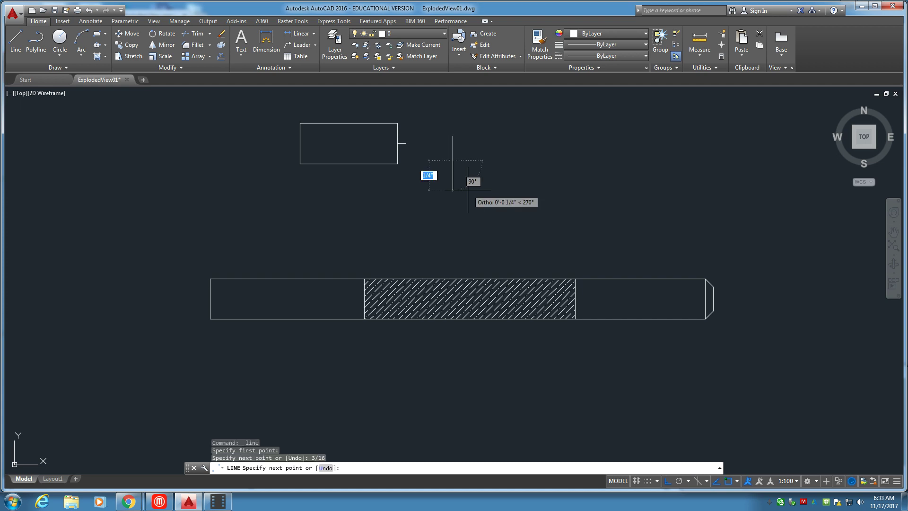
{"action": "key", "text": "Return"}
{"action": "scroll", "coordinate": [413, 131], "scroll_direction": "up", "scroll_amount": 2}
- Move the 3/16 vertical line by its midpoint onto the end of the 1/16 stub
{"action": "middle_click_drag", "start_coordinate": [413, 131], "coordinate": [415, 184]}
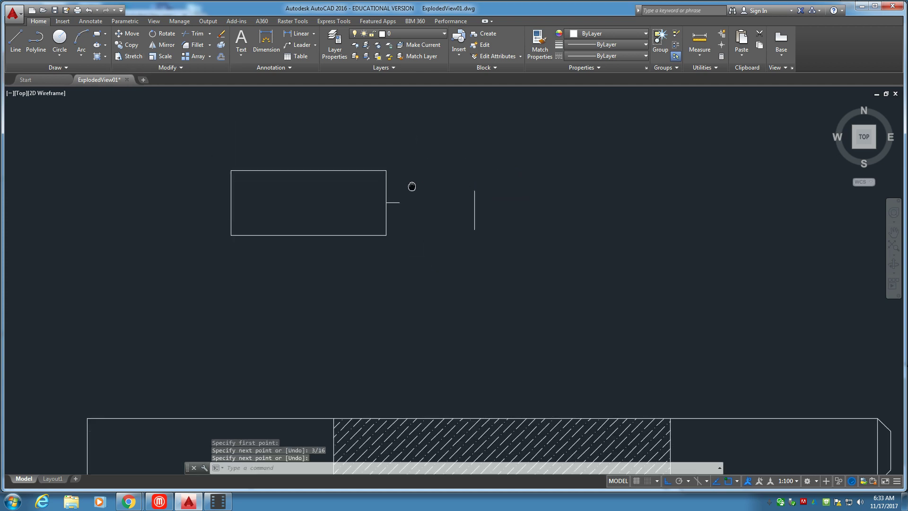
{"action": "left_click", "coordinate": [129, 34]}
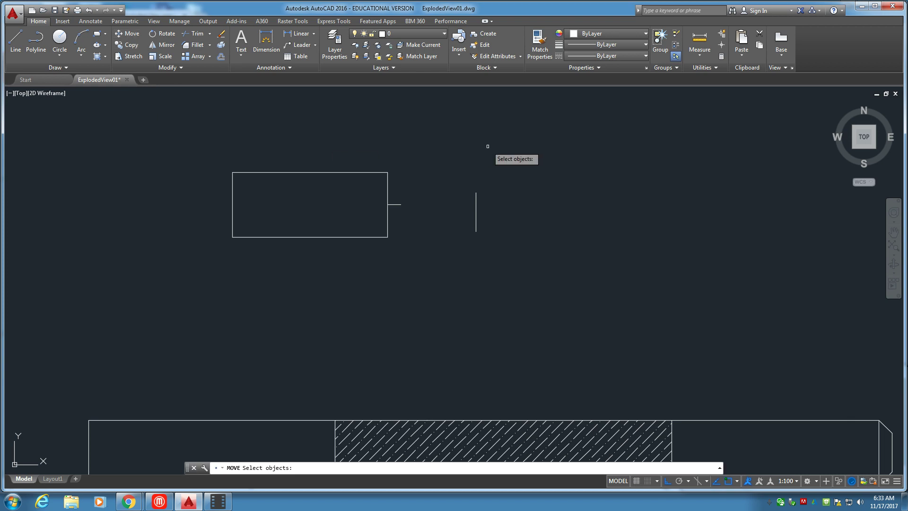
{"action": "left_click", "coordinate": [466, 163]}
{"action": "left_click", "coordinate": [546, 270]}
{"action": "key", "text": "Return"}
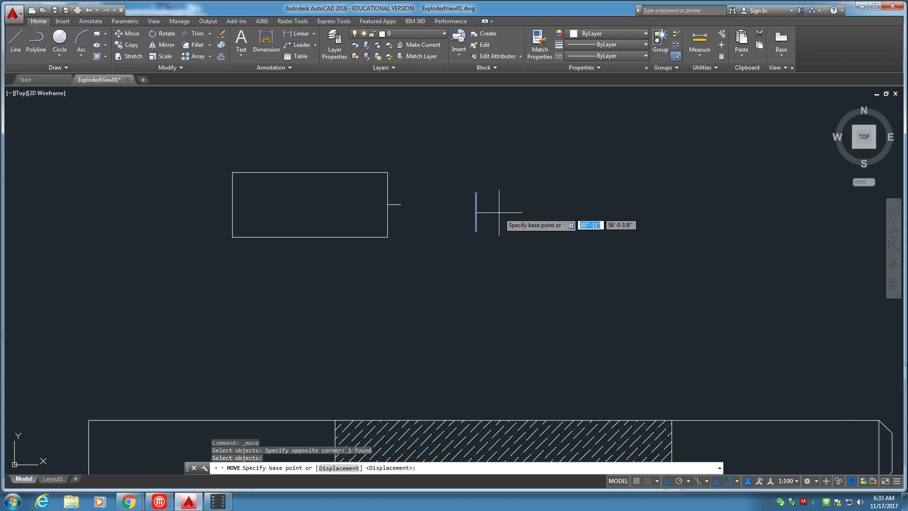
{"action": "left_click", "coordinate": [475, 212]}
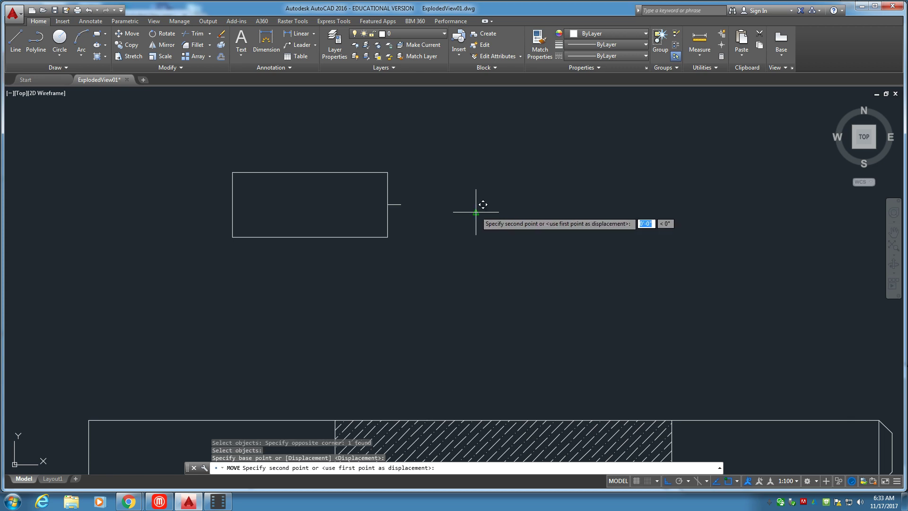
{"action": "key", "text": "F8"}
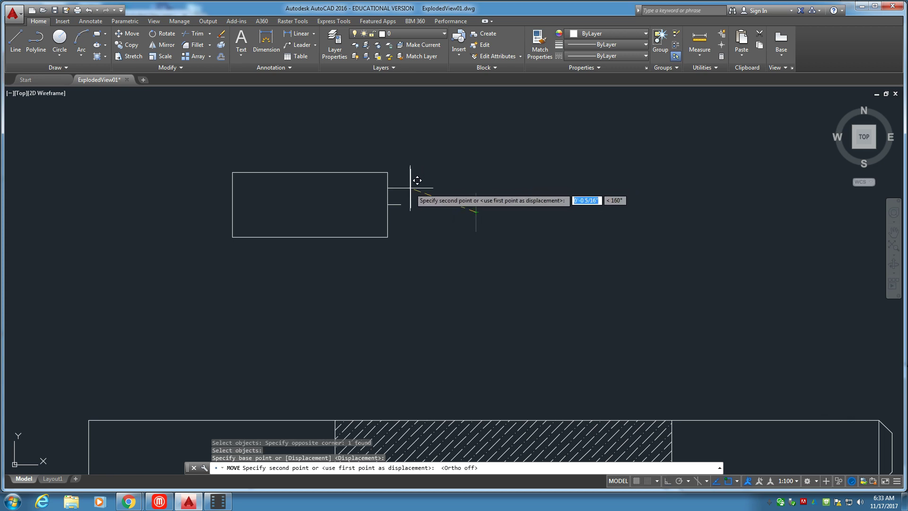
{"action": "left_click", "coordinate": [401, 205]}
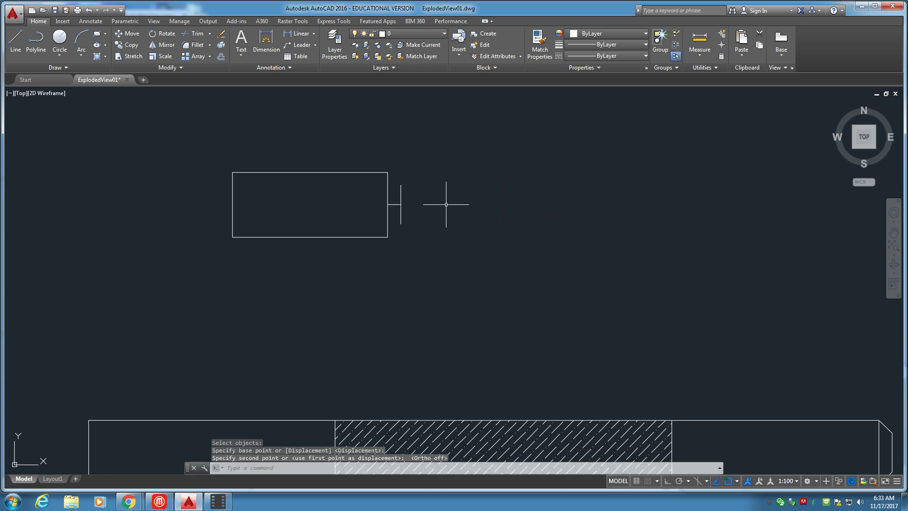
{"action": "left_click", "coordinate": [15, 42]}
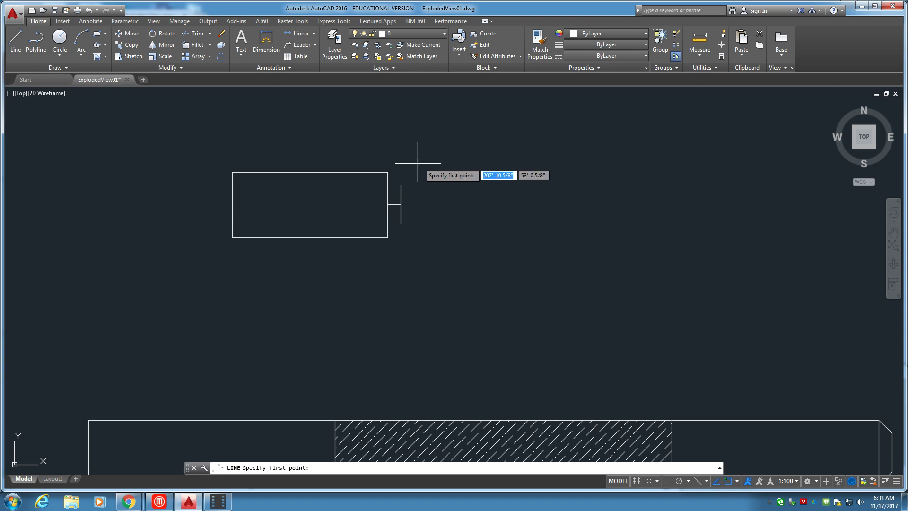
- Draw the tab's top and bottom edges to the vertical line
{"action": "left_click", "coordinate": [400, 185]}
{"action": "key", "text": "Return"}
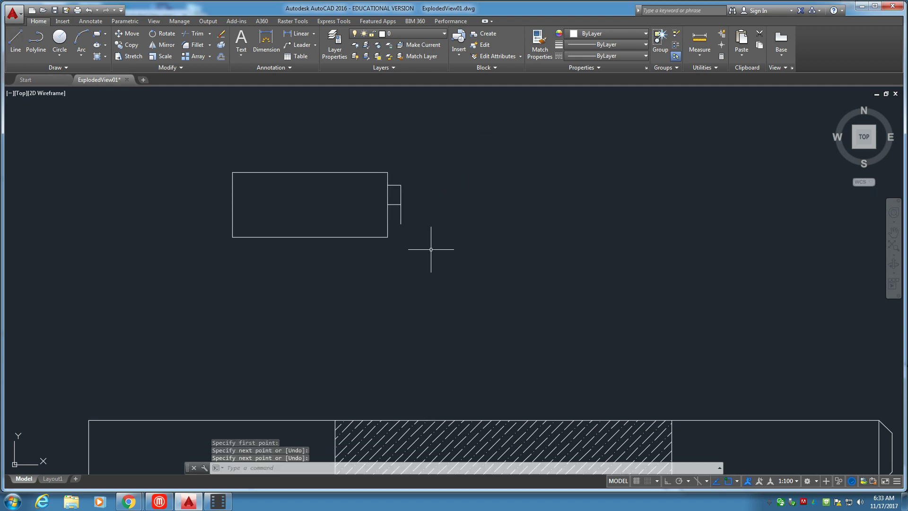
{"action": "key", "text": "Return"}
{"action": "left_click", "coordinate": [401, 223]}
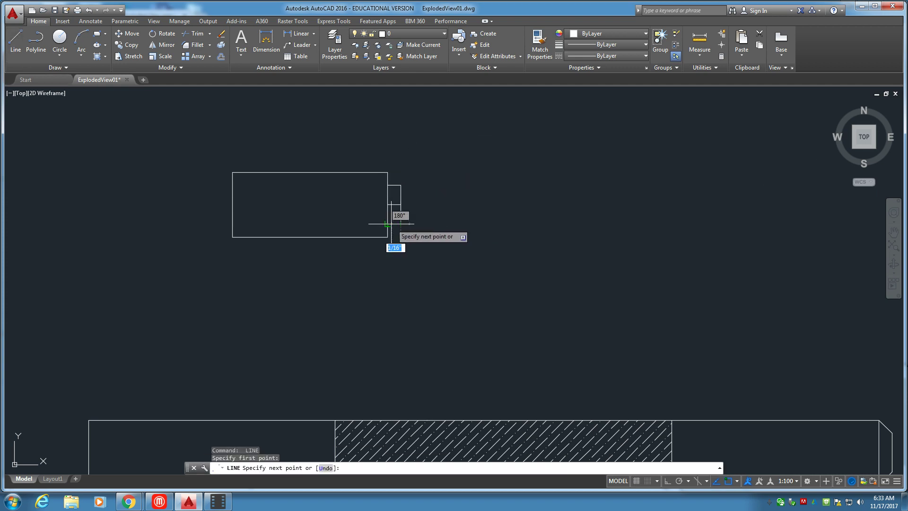
{"action": "key", "text": "Return"}
- Delete the leftover middle stub line inside the tab
{"action": "middle_click_drag", "start_coordinate": [387, 225], "coordinate": [564, 265]}
{"action": "scroll", "coordinate": [568, 258], "scroll_direction": "up", "scroll_amount": 4}
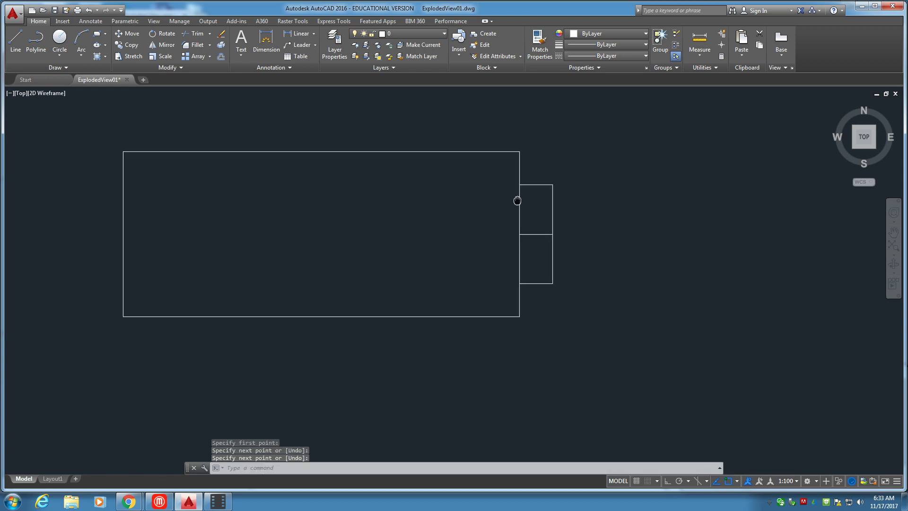
{"action": "left_click", "coordinate": [534, 231]}
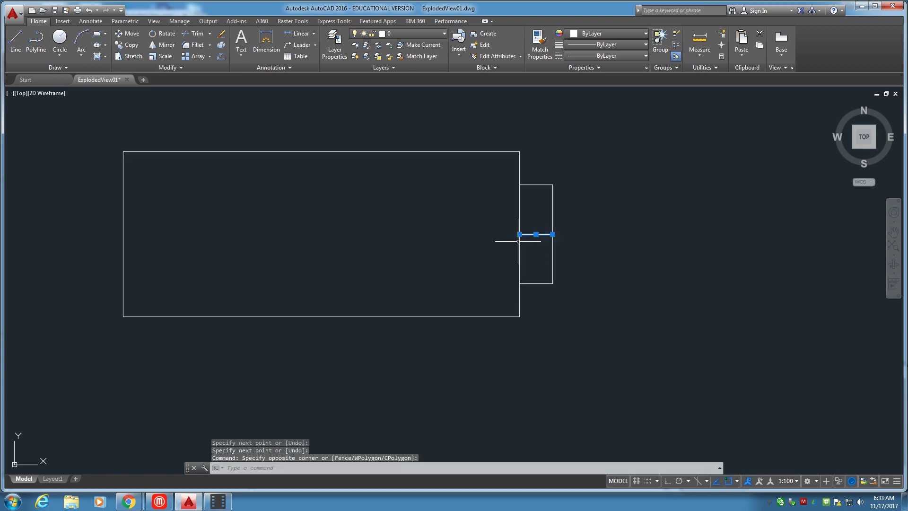
{"action": "key", "text": "Delete"}
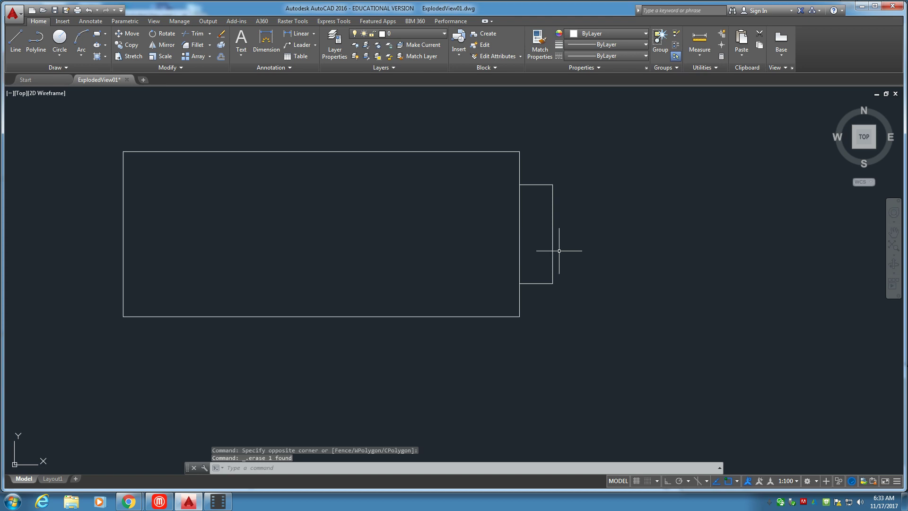
{"action": "scroll", "coordinate": [558, 249], "scroll_direction": "down", "scroll_amount": 2}
{"action": "scroll", "coordinate": [572, 257], "scroll_direction": "down", "scroll_amount": 3}
{"action": "middle_click_drag", "start_coordinate": [572, 260], "coordinate": [499, 192]}
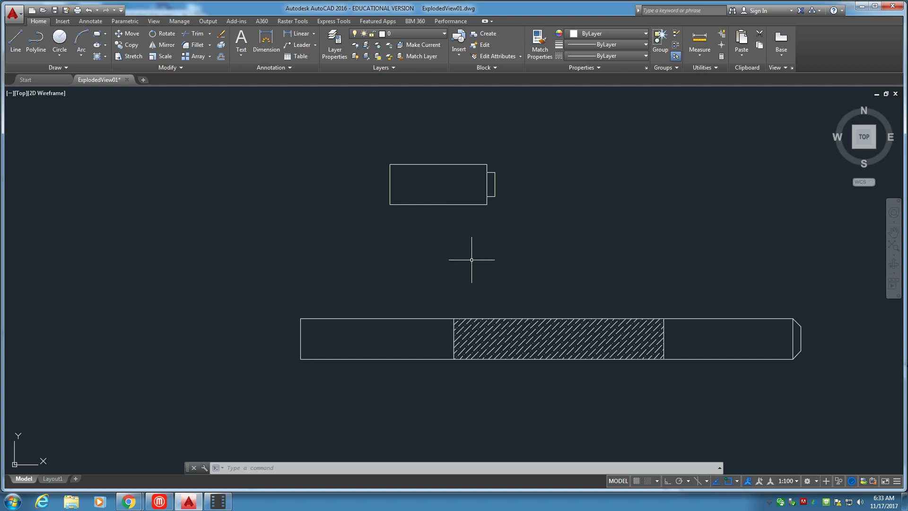
{"action": "left_click", "coordinate": [540, 343]}
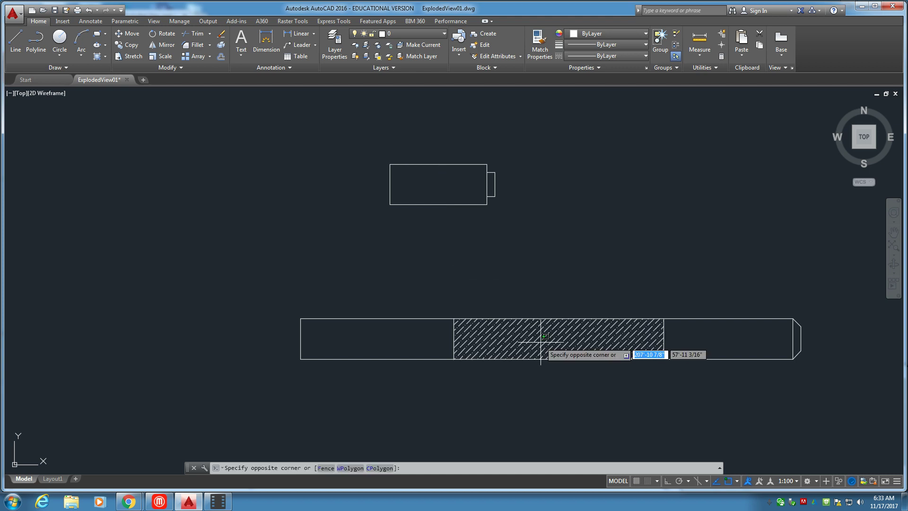
{"action": "left_click", "coordinate": [480, 324]}
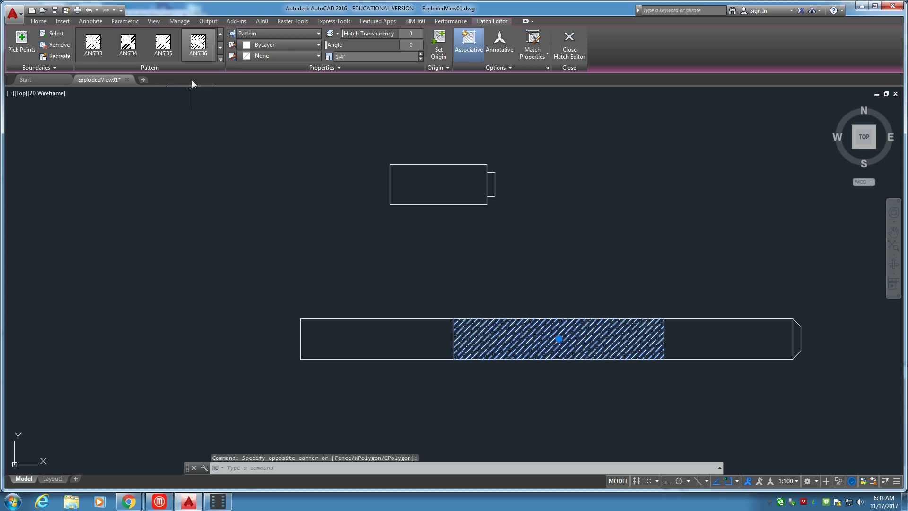
{"action": "left_click", "coordinate": [201, 59]}
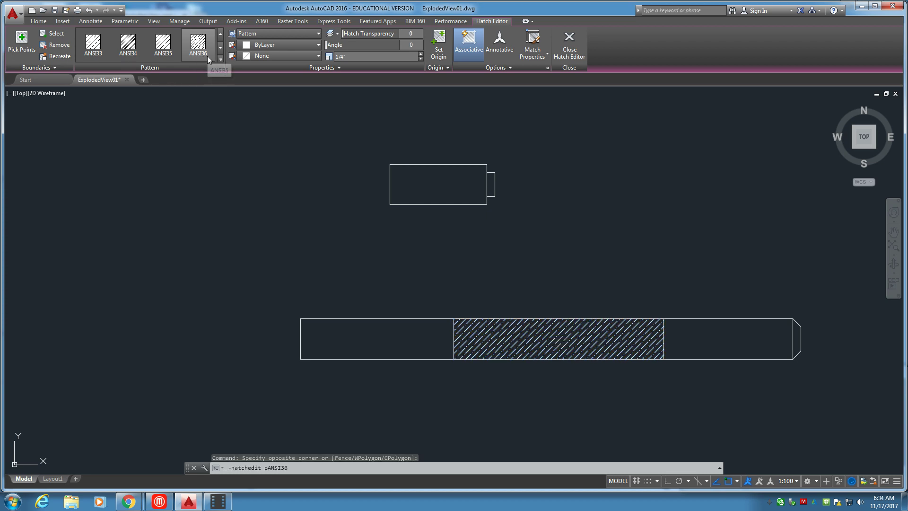
{"action": "key", "text": "Escape"}
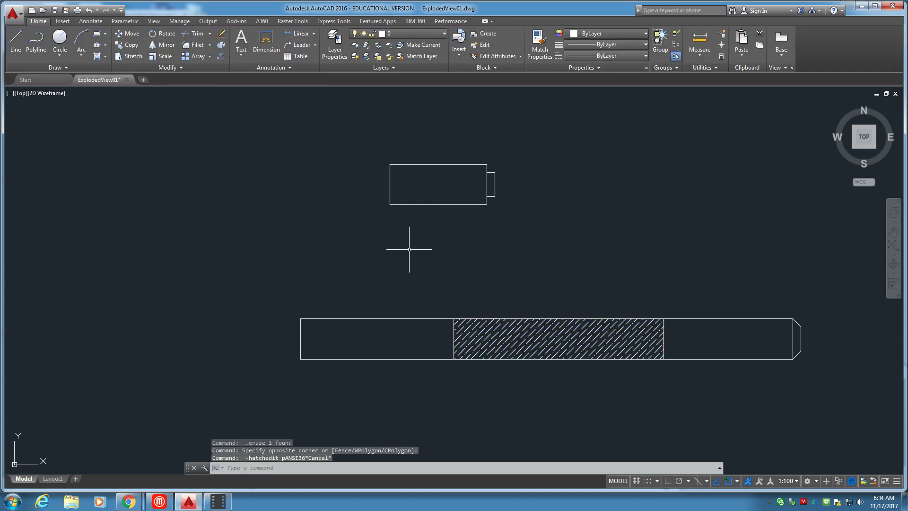
- Hatch the small rectangle's interior with the ANSI36 pattern, leaving the tab unfilled
{"action": "left_click", "coordinate": [105, 57]}
{"action": "left_click", "coordinate": [104, 71]}
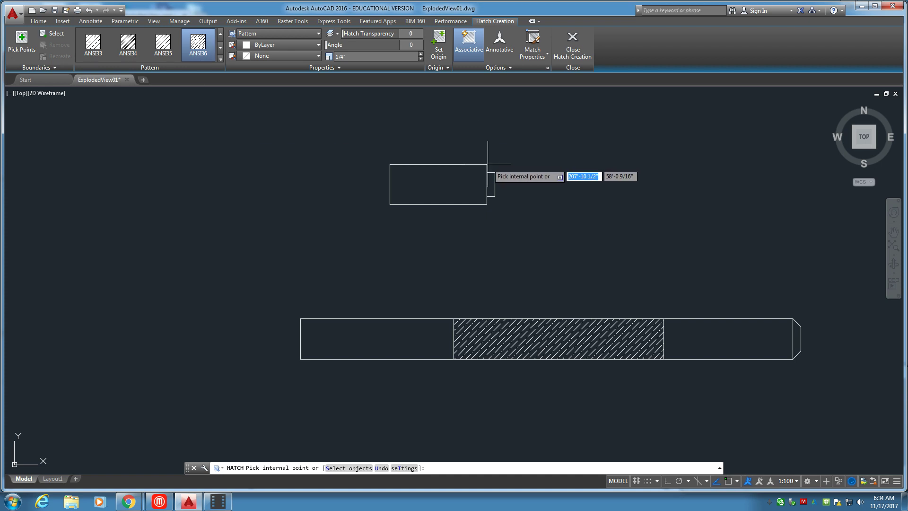
{"action": "left_click", "coordinate": [432, 183]}
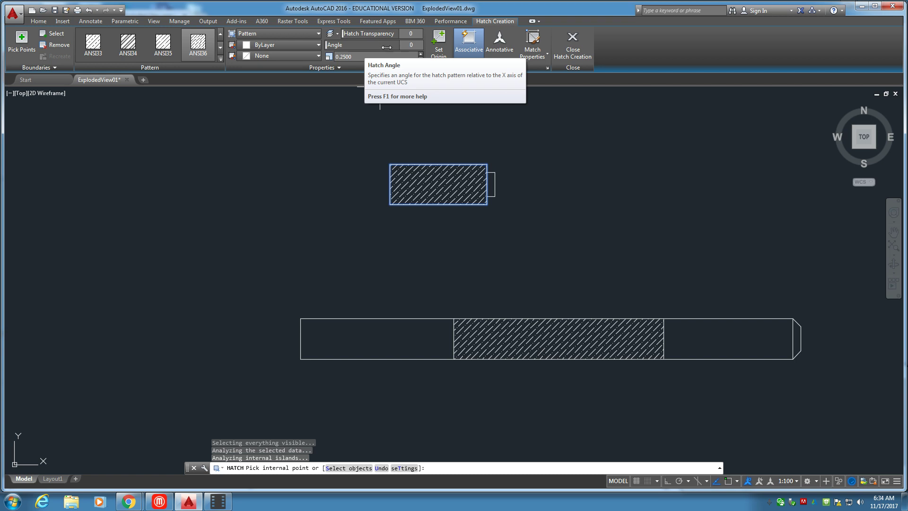
{"action": "key", "text": "Escape"}
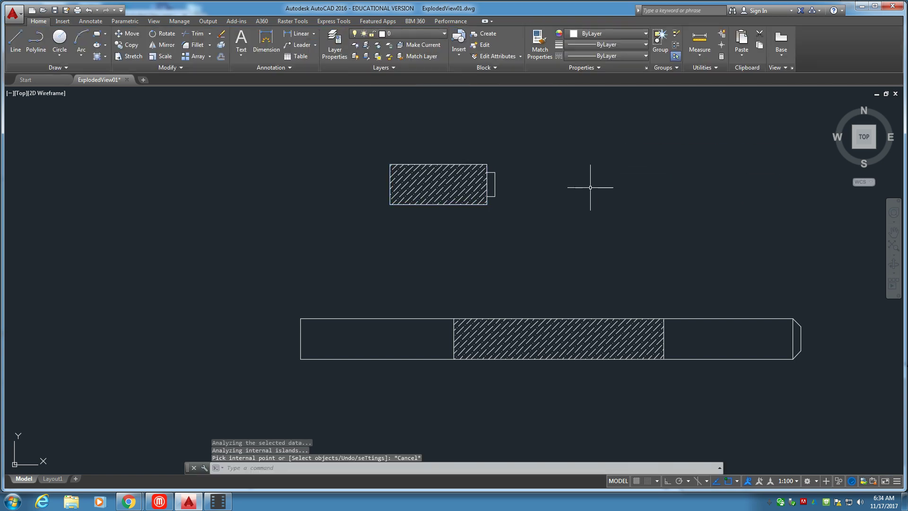
{"action": "scroll", "coordinate": [561, 191], "scroll_direction": "up", "scroll_amount": 1}
{"action": "scroll", "coordinate": [550, 195], "scroll_direction": "up", "scroll_amount": 1}
{"action": "scroll", "coordinate": [544, 185], "scroll_direction": "up", "scroll_amount": 2}
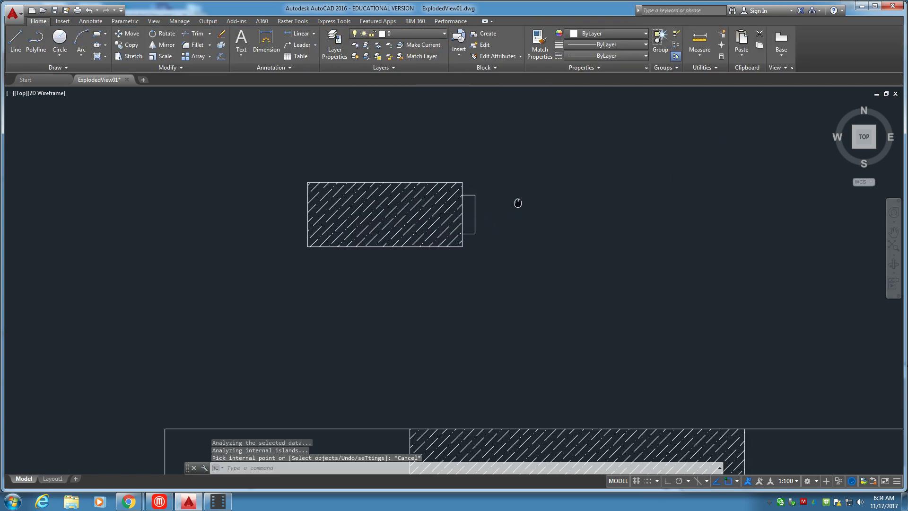
{"action": "middle_click_drag", "start_coordinate": [517, 203], "coordinate": [503, 179]}
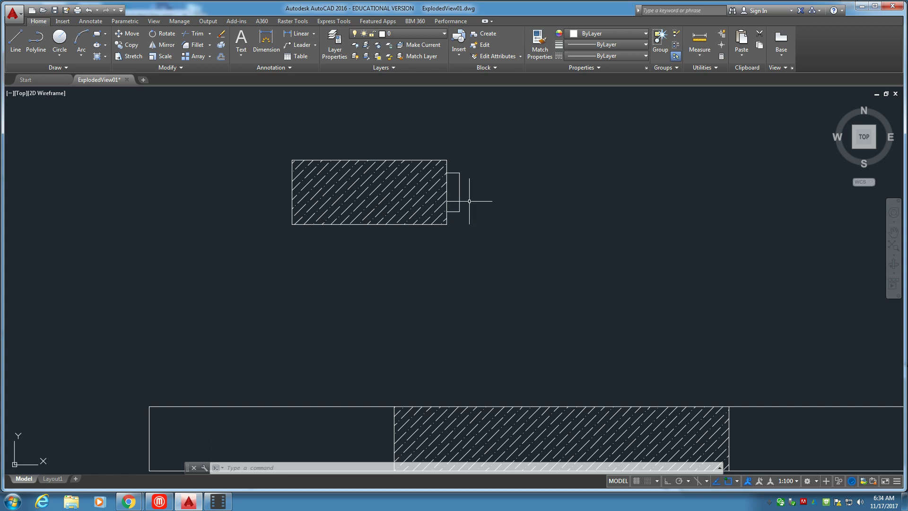
{"action": "left_click", "coordinate": [217, 501]}
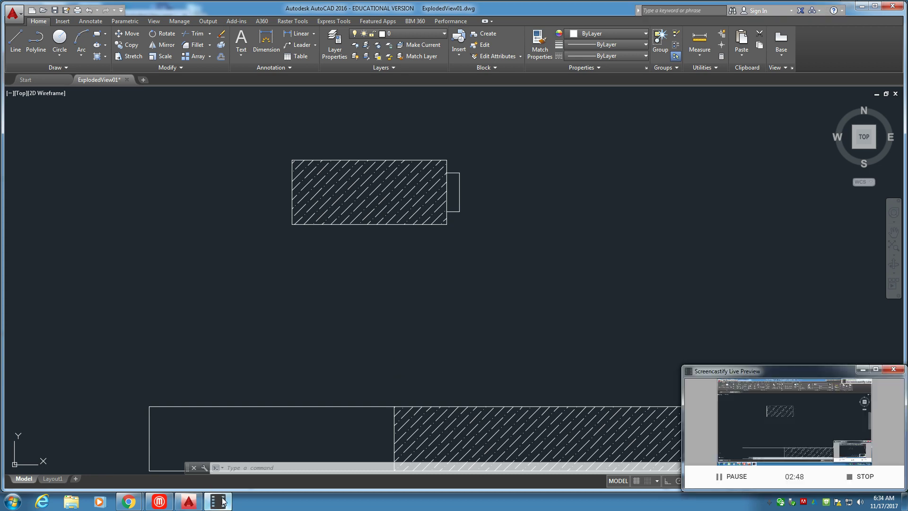